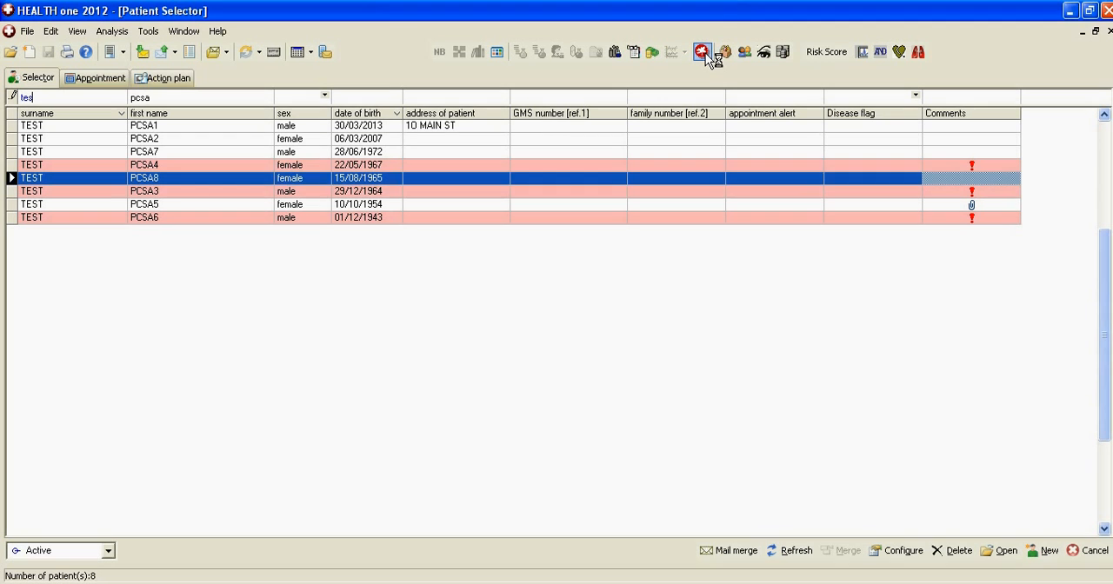
Open the alert list in the HEALTH one Configuration Tool and maximize it
left_click(702, 54)
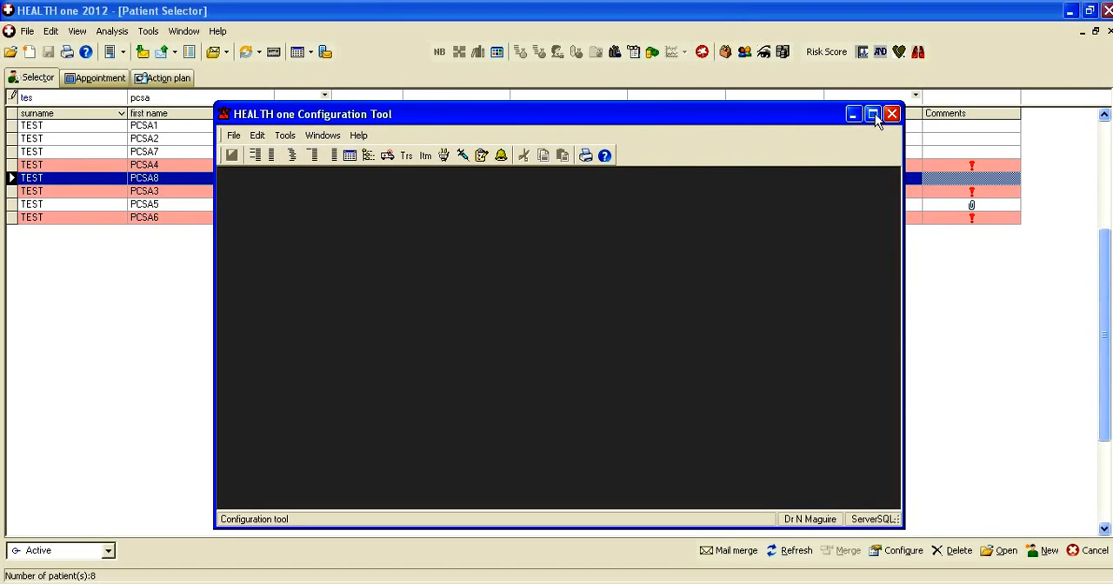
left_click(874, 116)
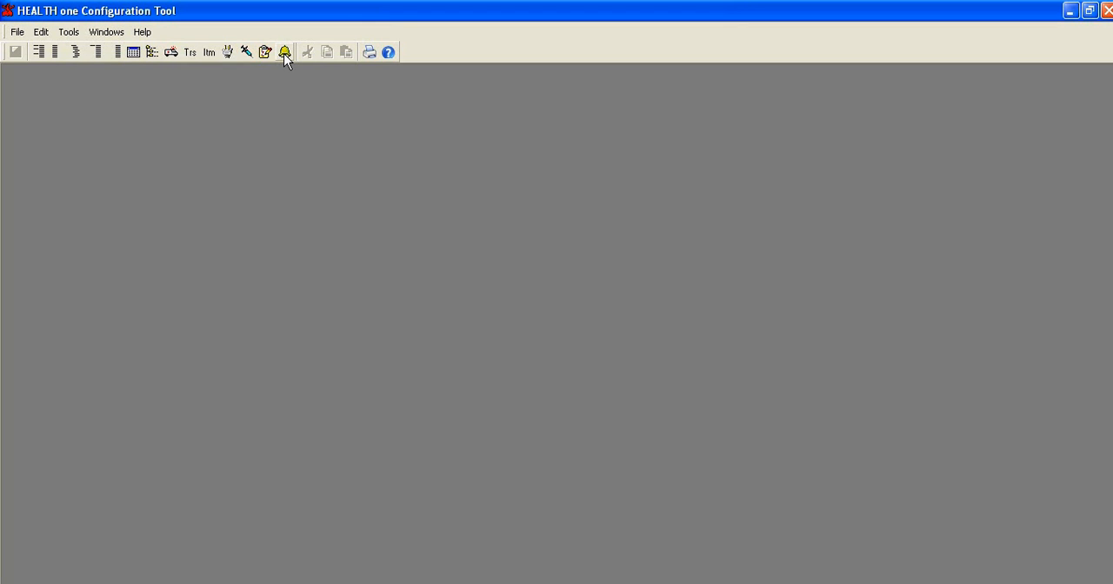
left_click(286, 54)
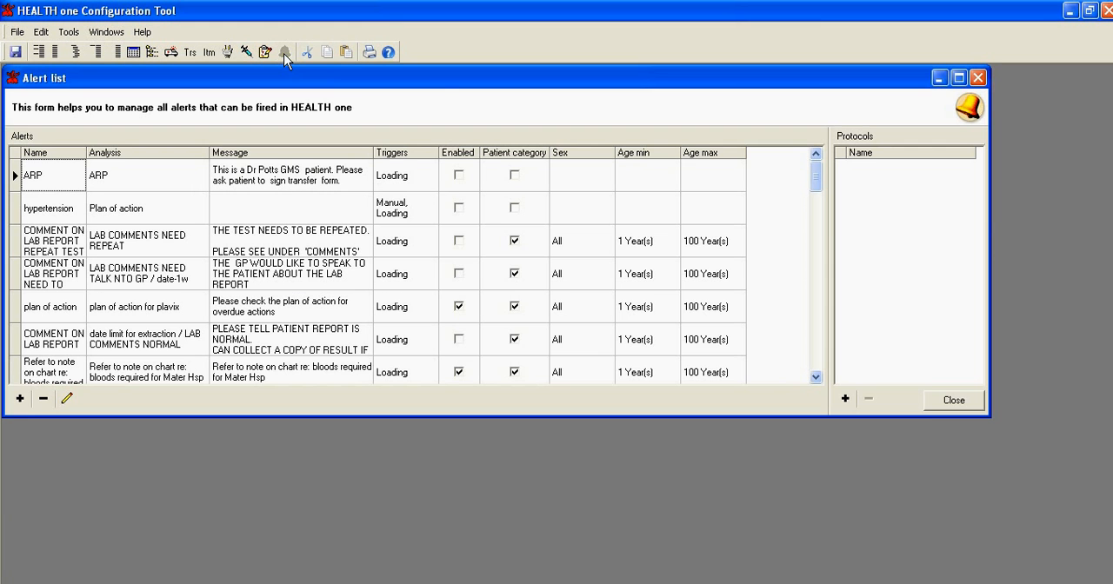
left_click(960, 78)
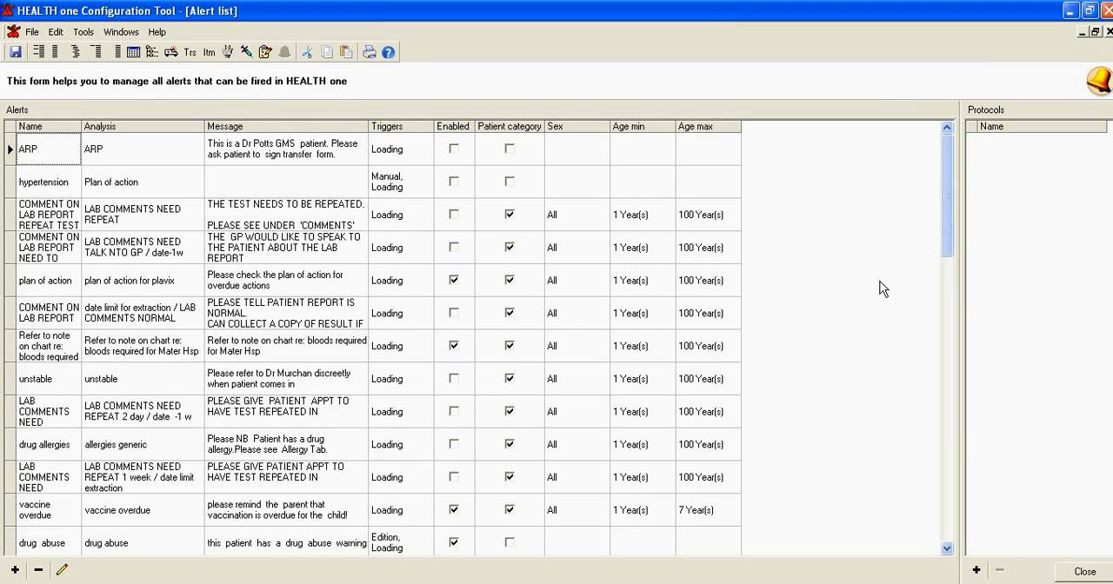
Add a new alert named "bp NOT CHECKED IN PAST 12/12 IN PATIENT > 40"
left_click_drag(945, 244, 971, 550)
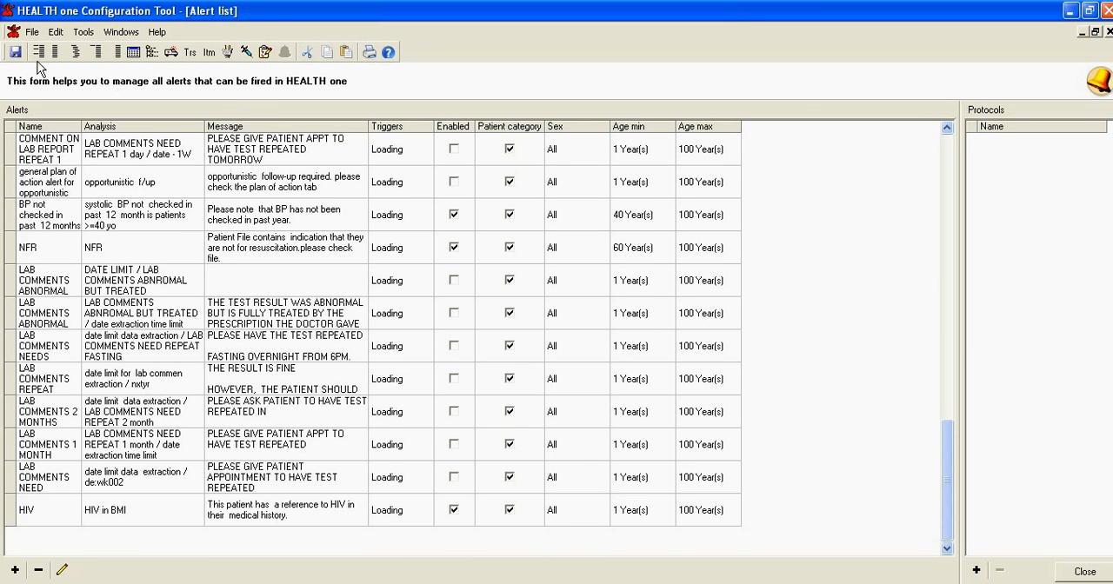
left_click(14, 570)
left_click(467, 128)
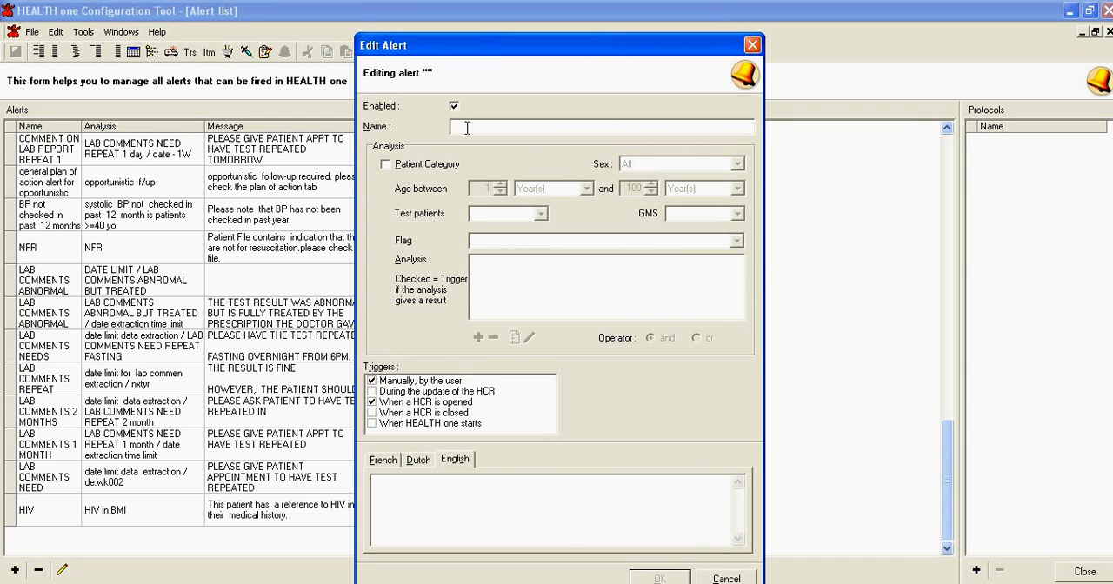
type("bp NOT  CHECKE")
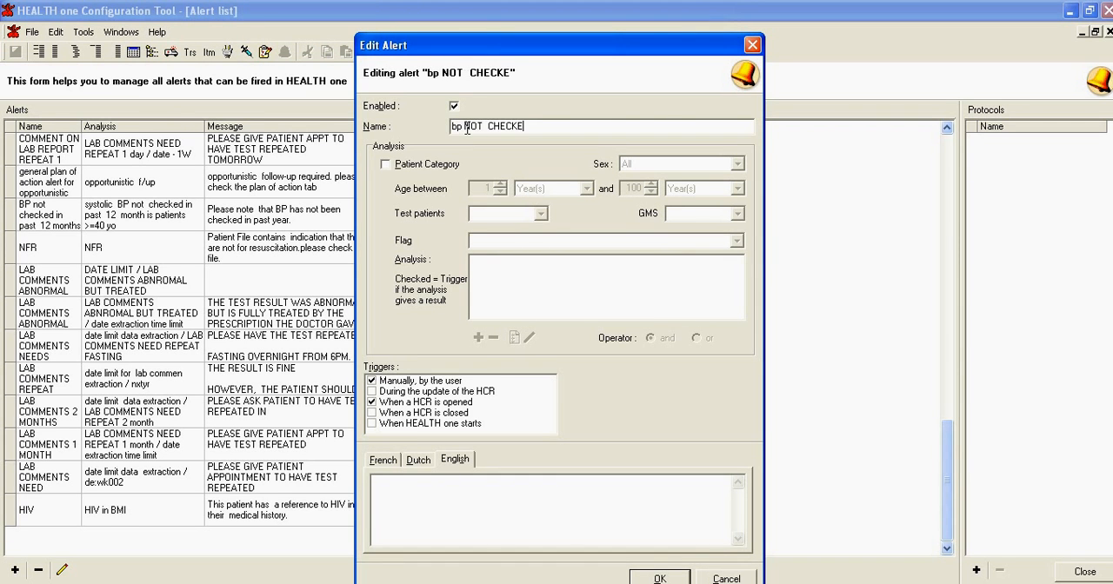
type("D IN PAST  12")
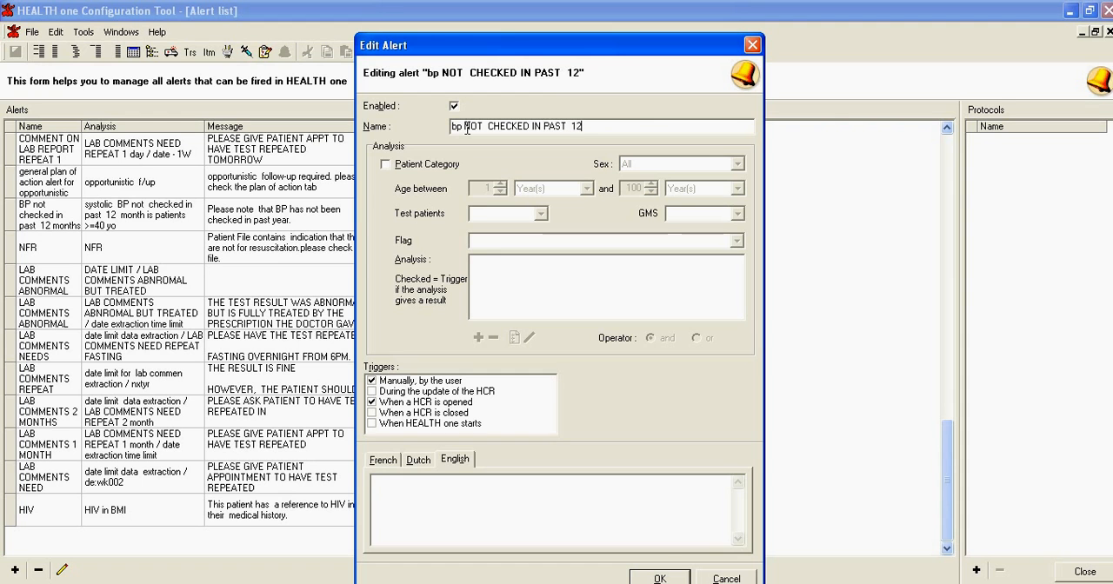
type("/12  IN PA")
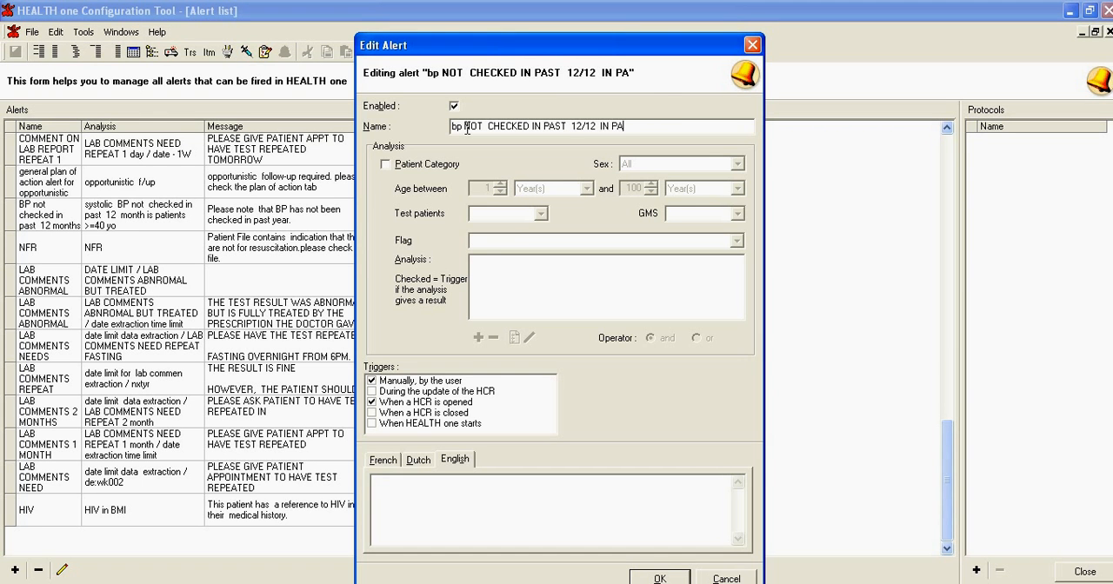
type("TIENT > 40")
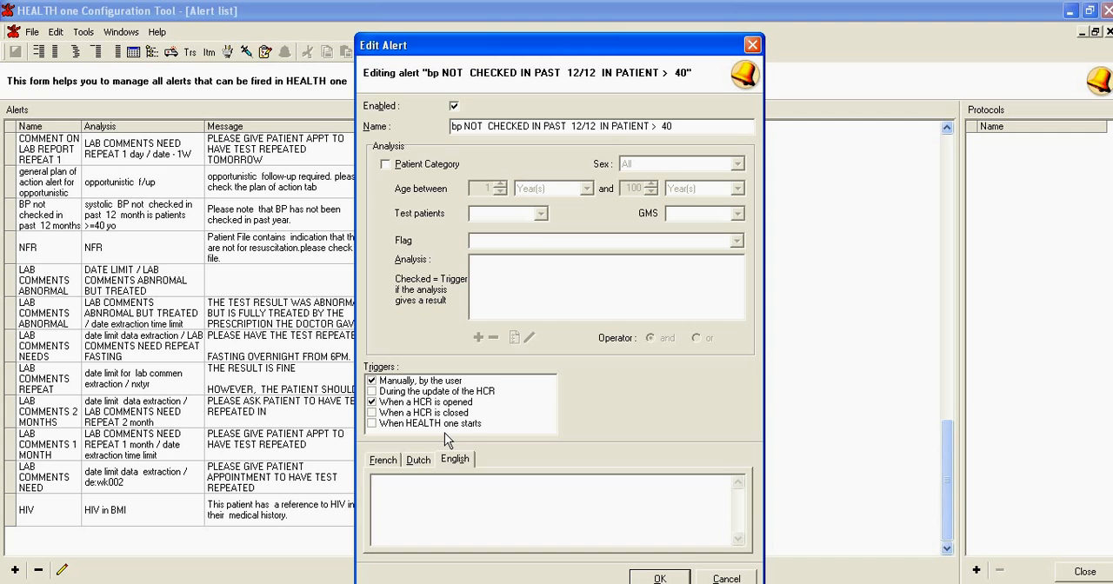
Enter the alert's English message as "Please note BP not checked in past year"
type("Please note  BP noct checked in")
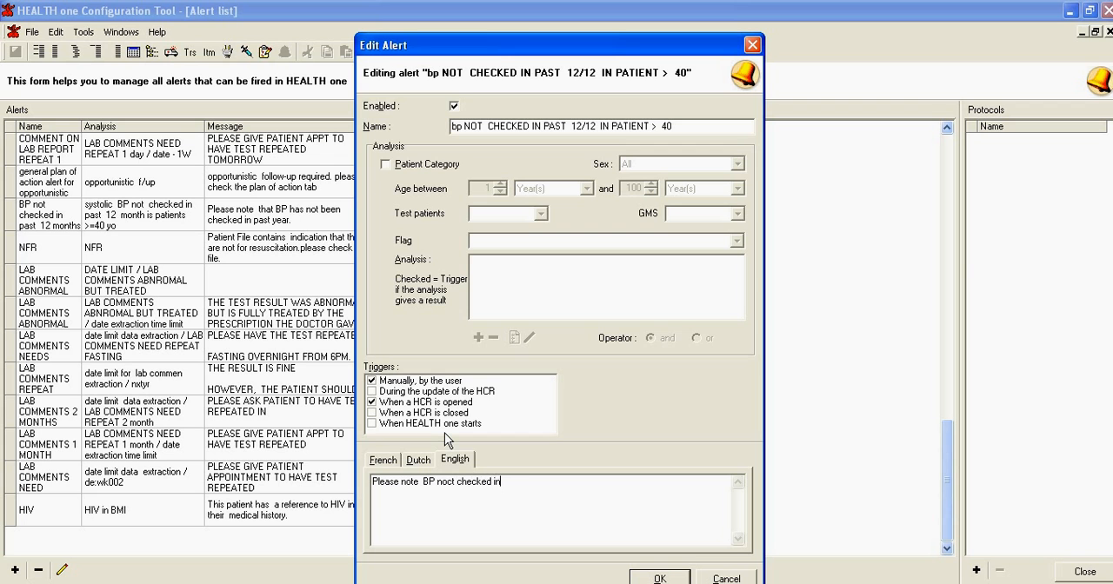
type(" past year")
key("BackSpace")
key("BackSpace")
type("t")
Disable the "Manually, by the user" trigger and restrict the alert by patient category with a minimum age of 40 years, leaving the flag blank
left_click(372, 380)
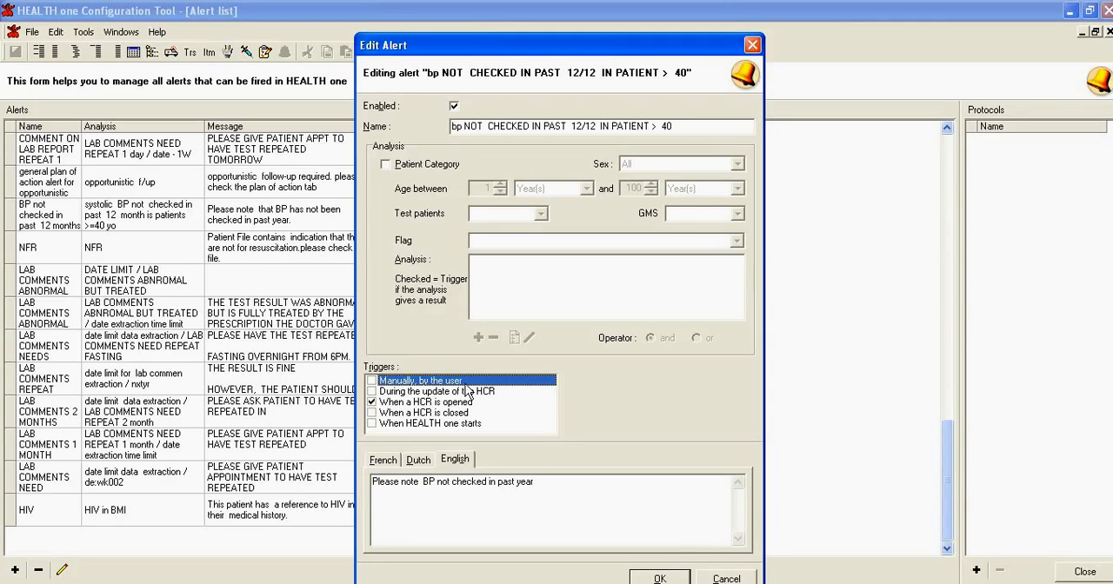
left_click(385, 165)
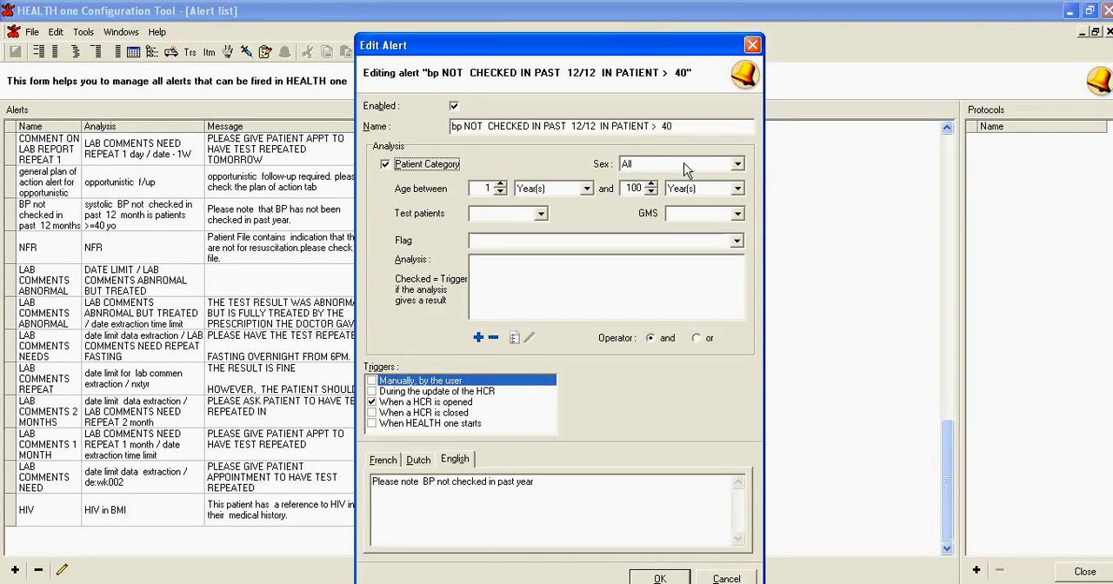
double_click(488, 188)
type("40")
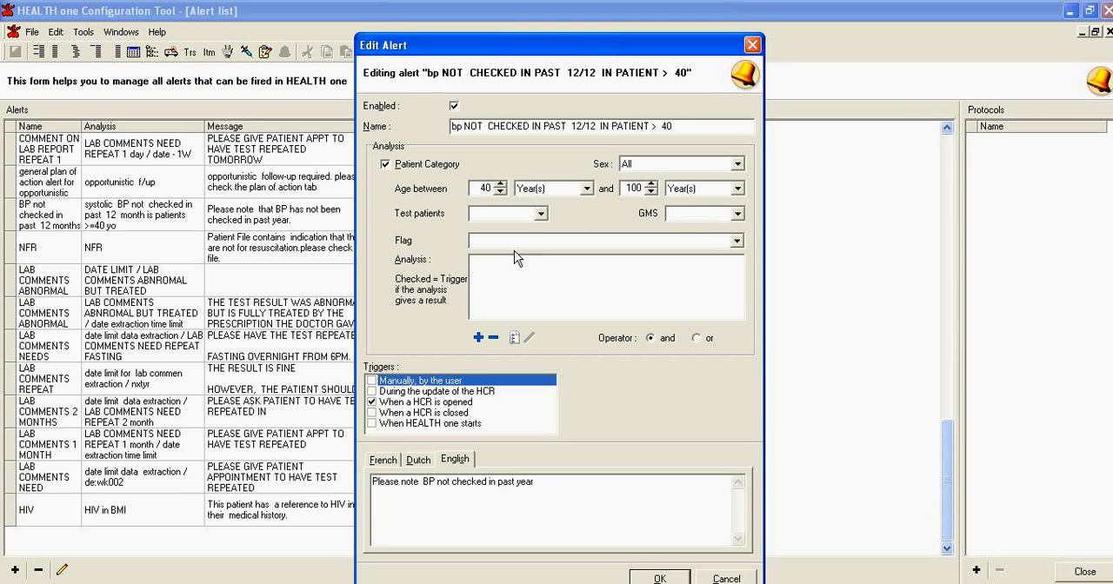
left_click(736, 242)
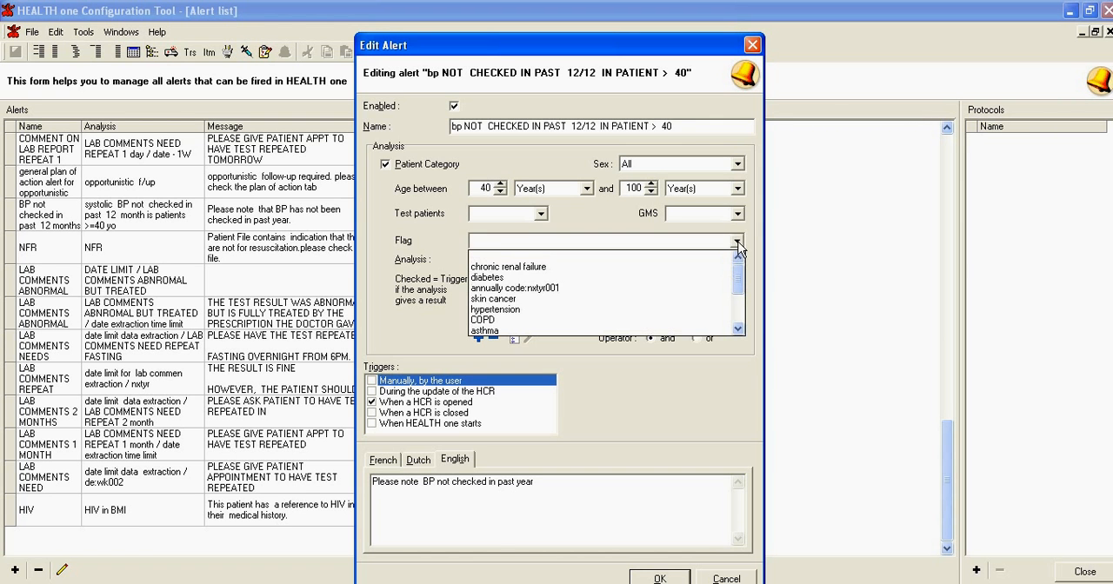
left_click(738, 243)
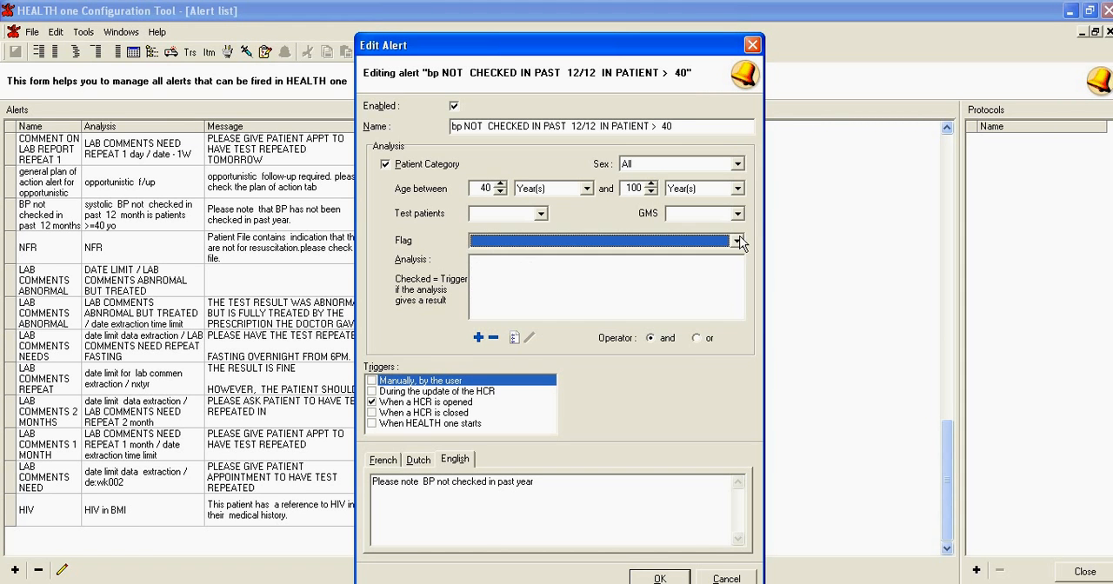
Start building a new analysis for the alert and name it "BP not checked in past year"
left_click(515, 338)
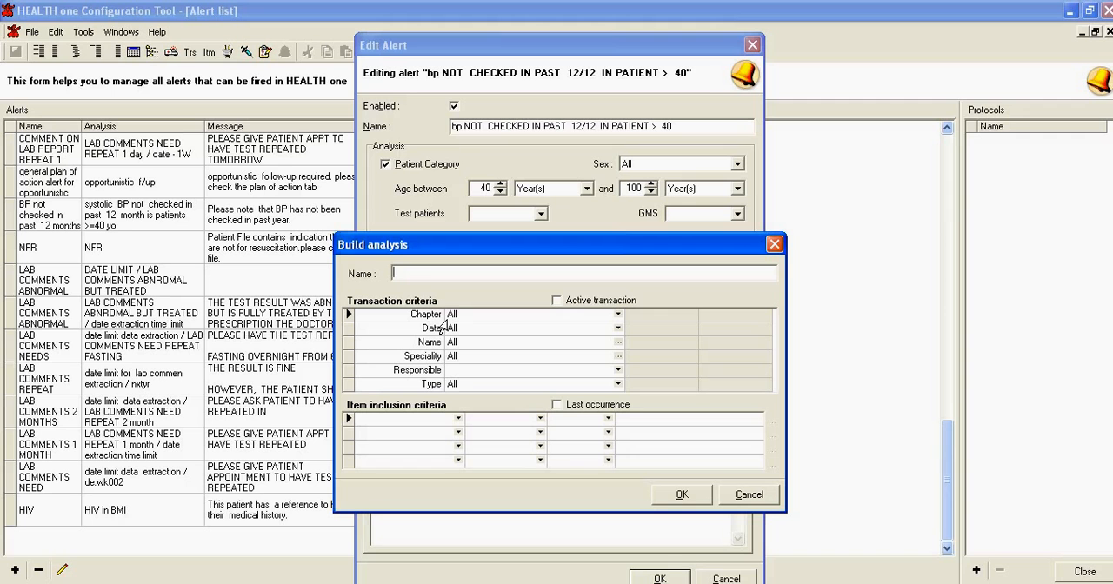
type("BP not  checked in past  year")
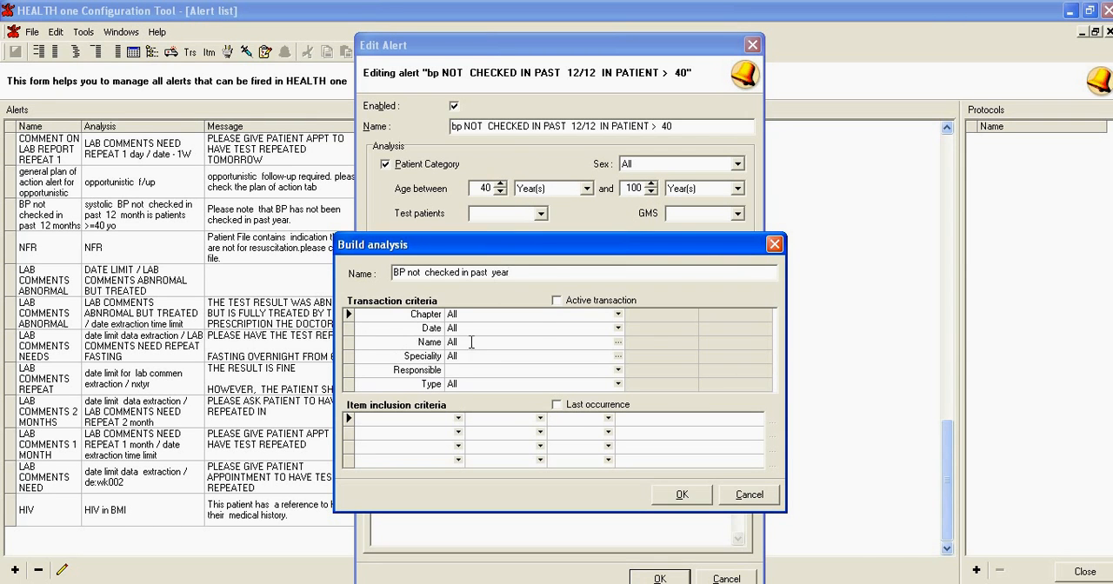
Set the analysis's transaction criteria to chapter Medical and date Greater than DATE-1Y
left_click(618, 314)
left_click(608, 352)
left_click(618, 328)
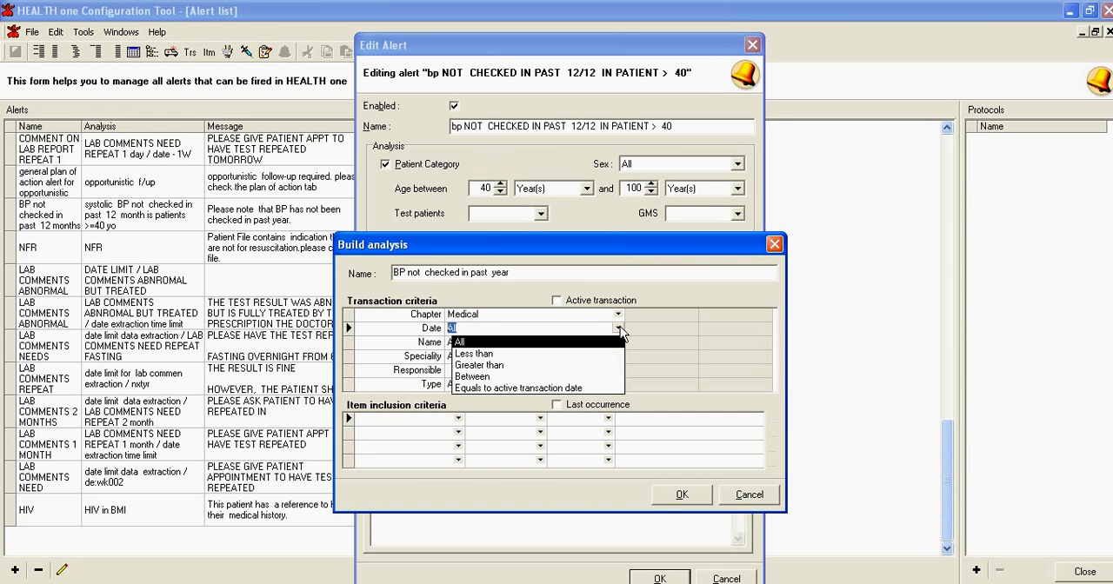
left_click(487, 366)
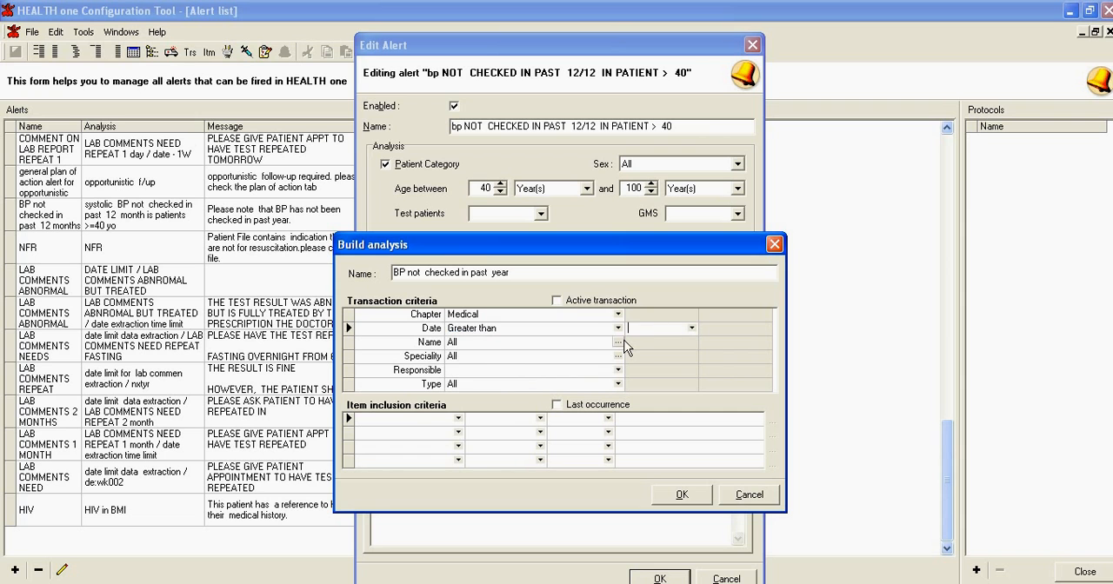
type("DATE-1Y")
Add the item inclusion criterion systolic blood pressure, Content, Exists, and confirm the analysis
left_click(398, 420)
type("sy")
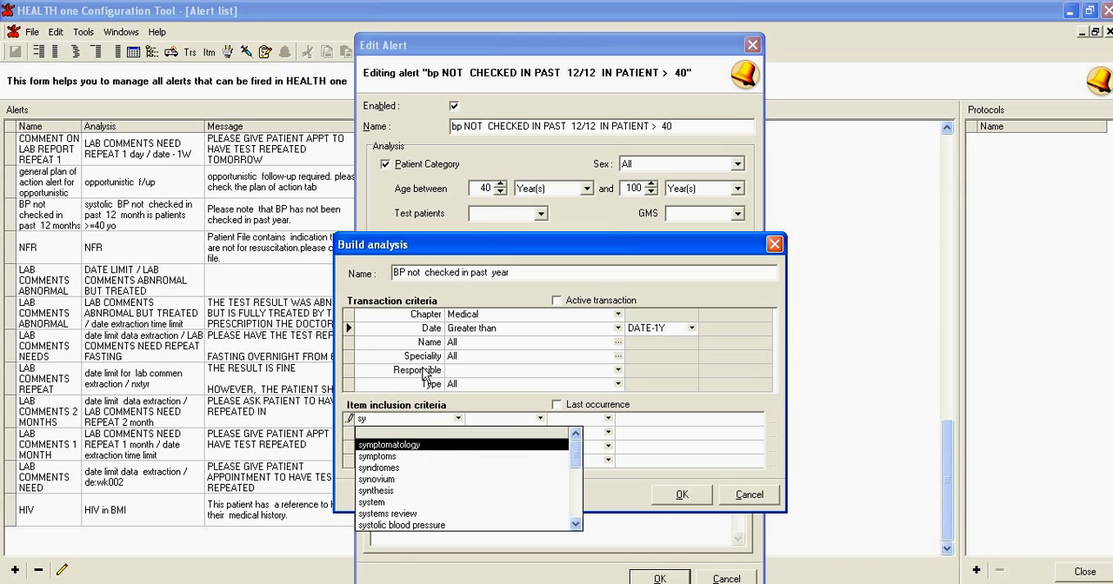
type("stol")
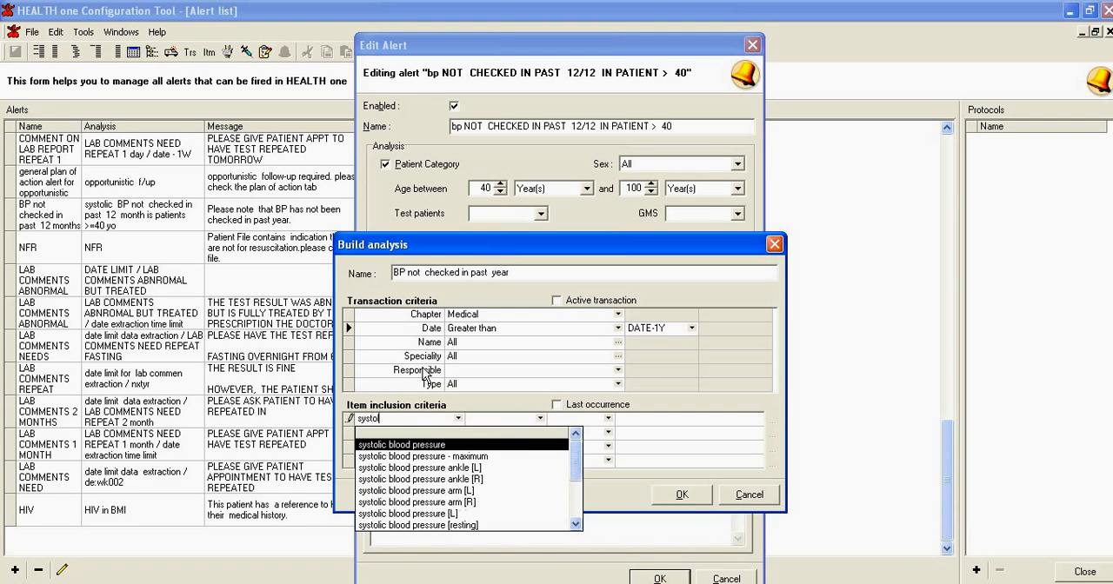
left_click(445, 445)
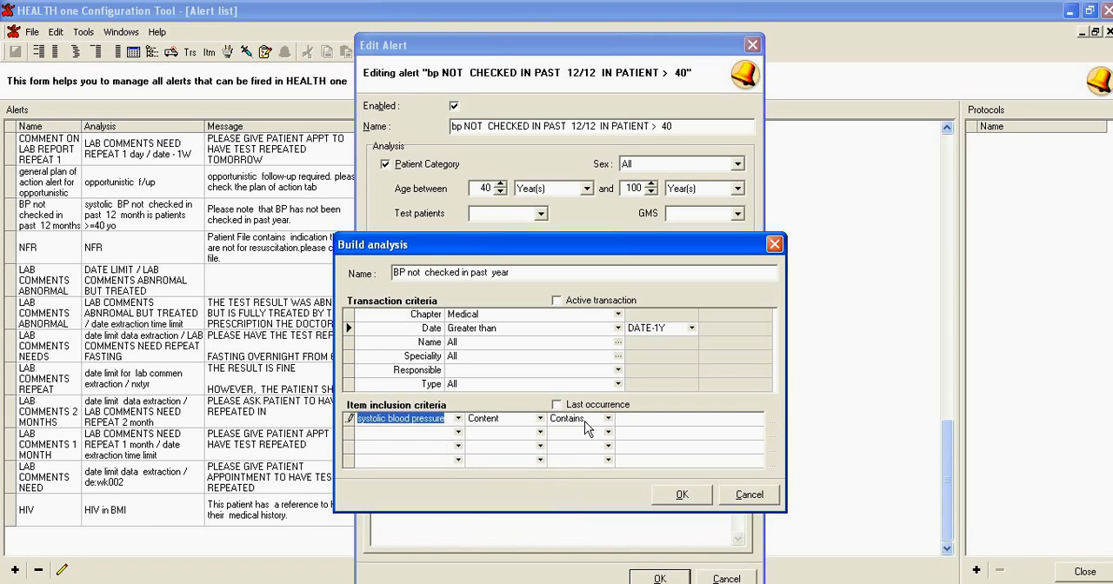
left_click(611, 419)
left_click(572, 508)
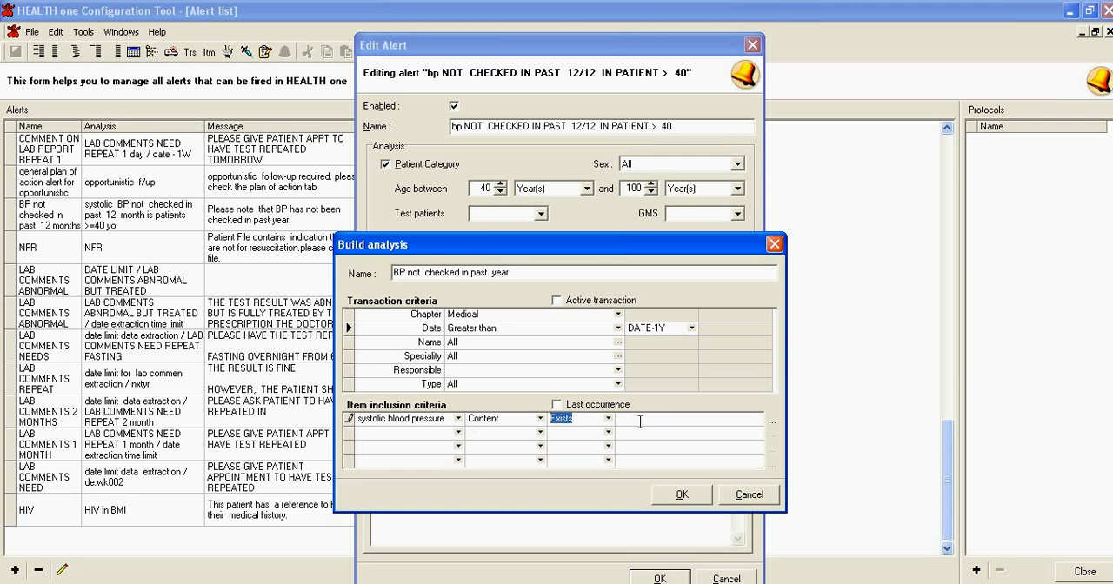
left_click(682, 495)
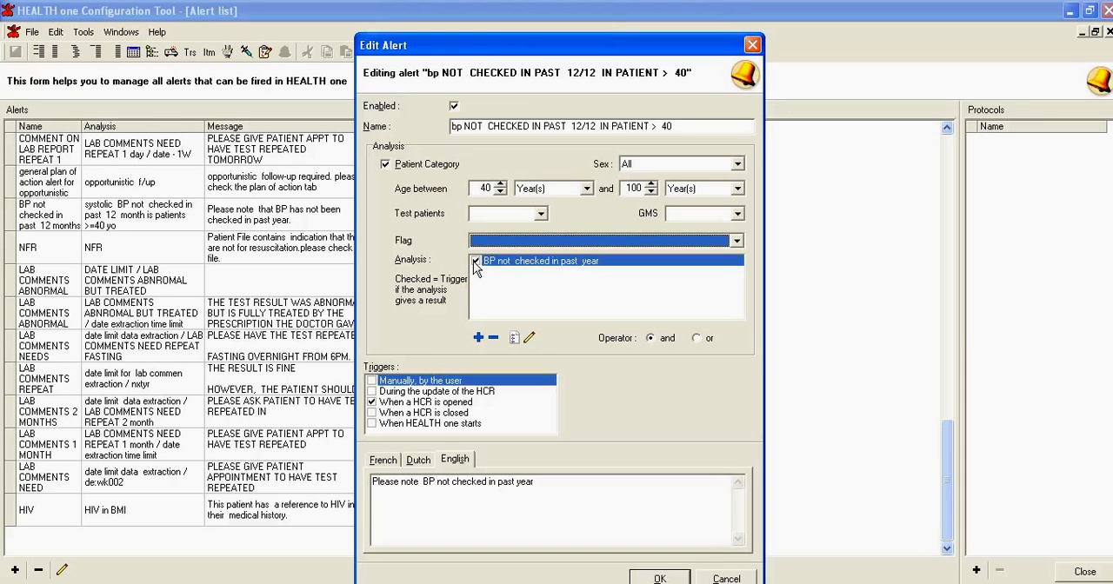
Review the analysis criteria, make the alert trigger when "BP not checked in past year" gives no result, and save the alert
left_click(530, 338)
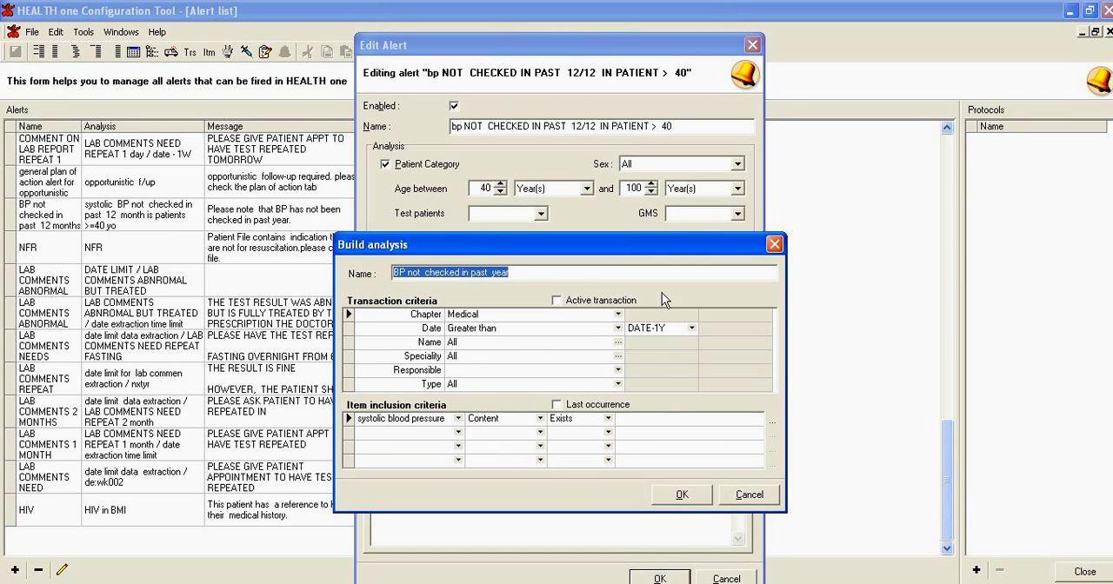
left_click(683, 495)
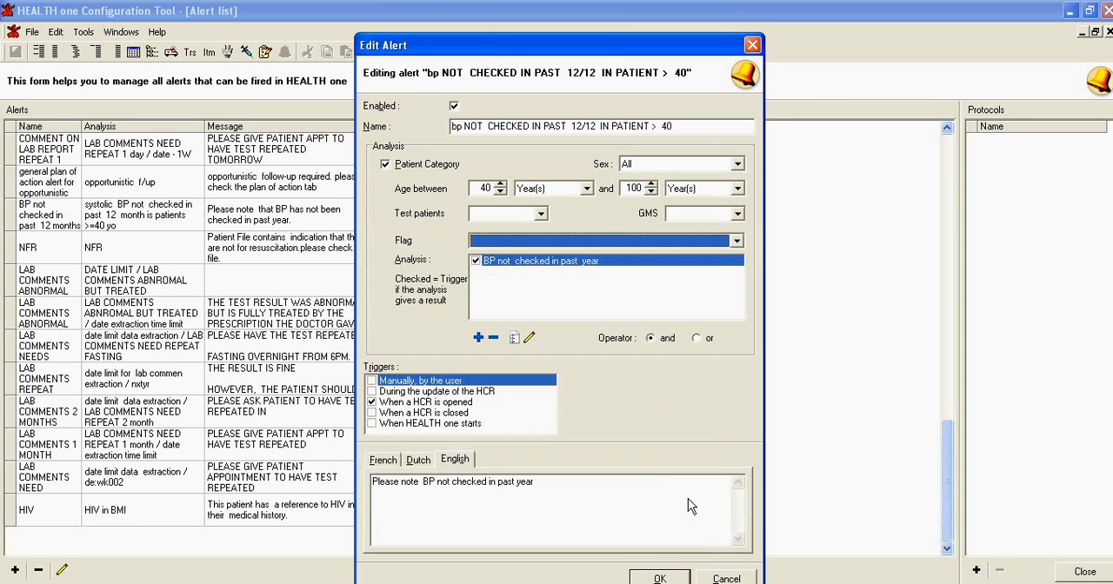
left_click(476, 263)
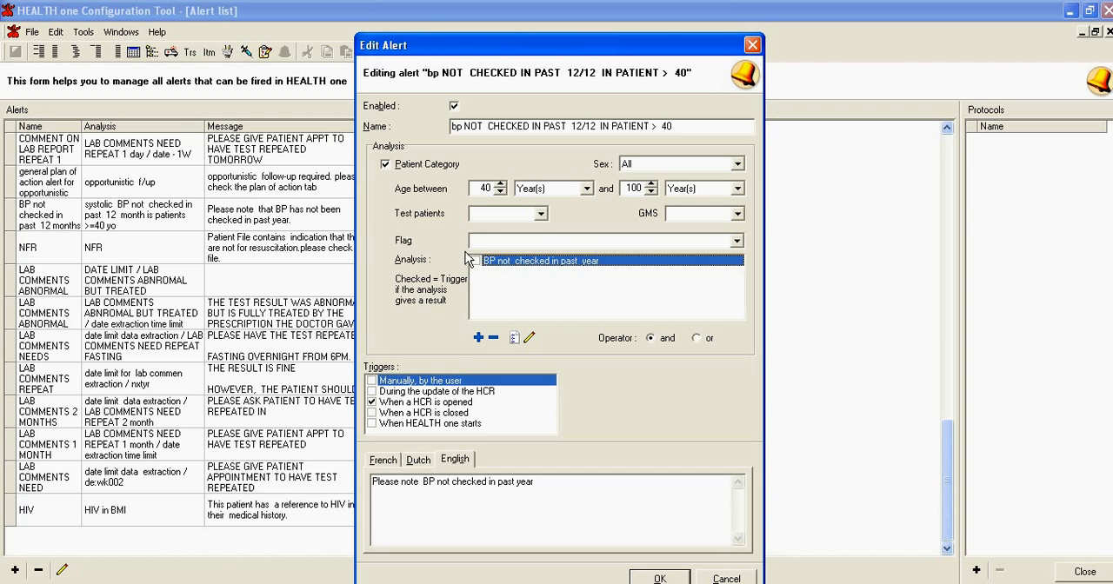
left_click(530, 338)
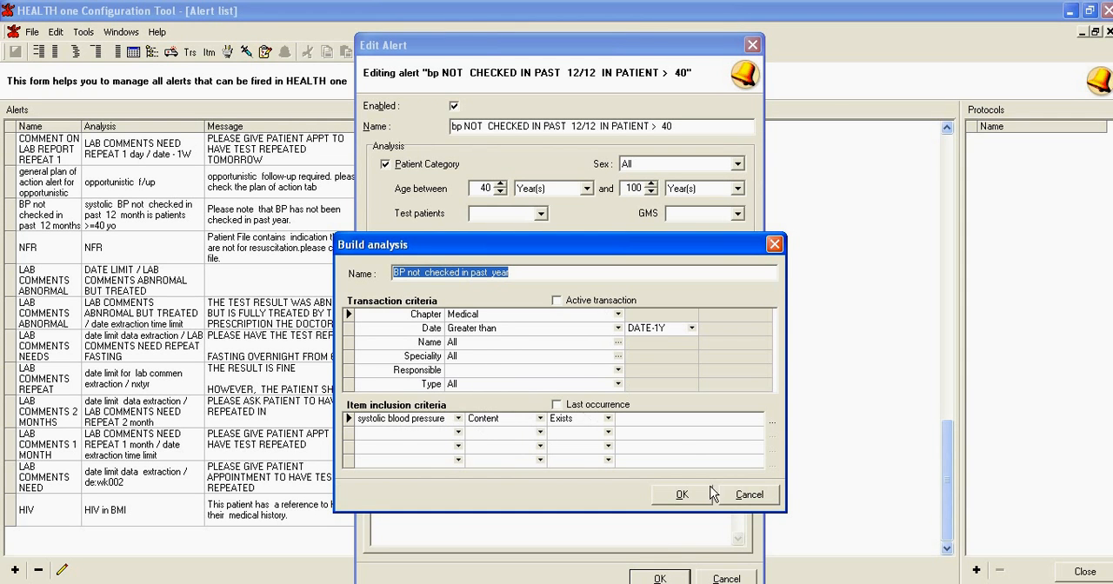
left_click(676, 495)
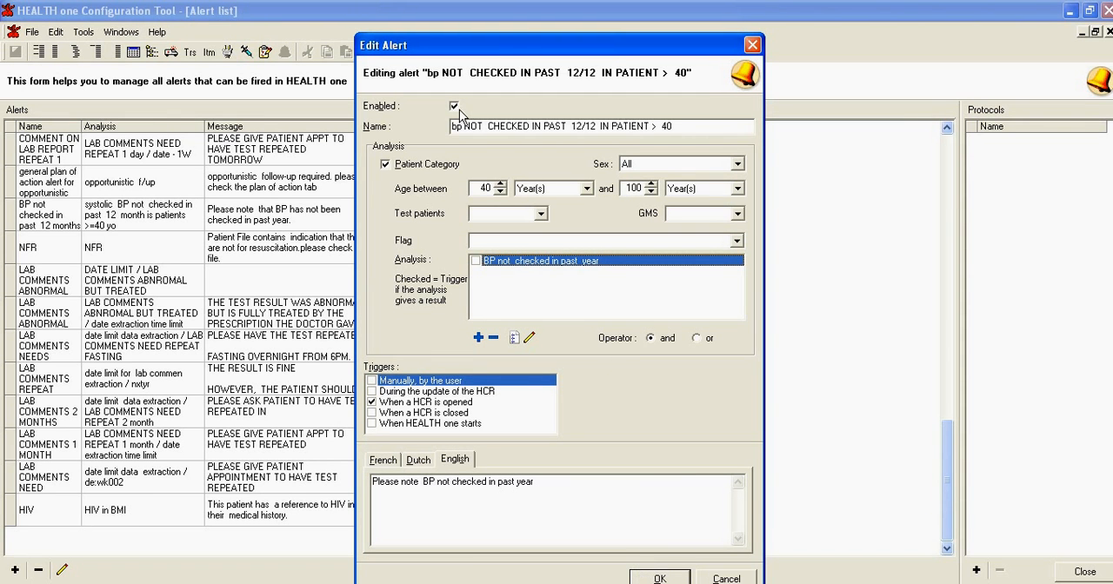
left_click(661, 579)
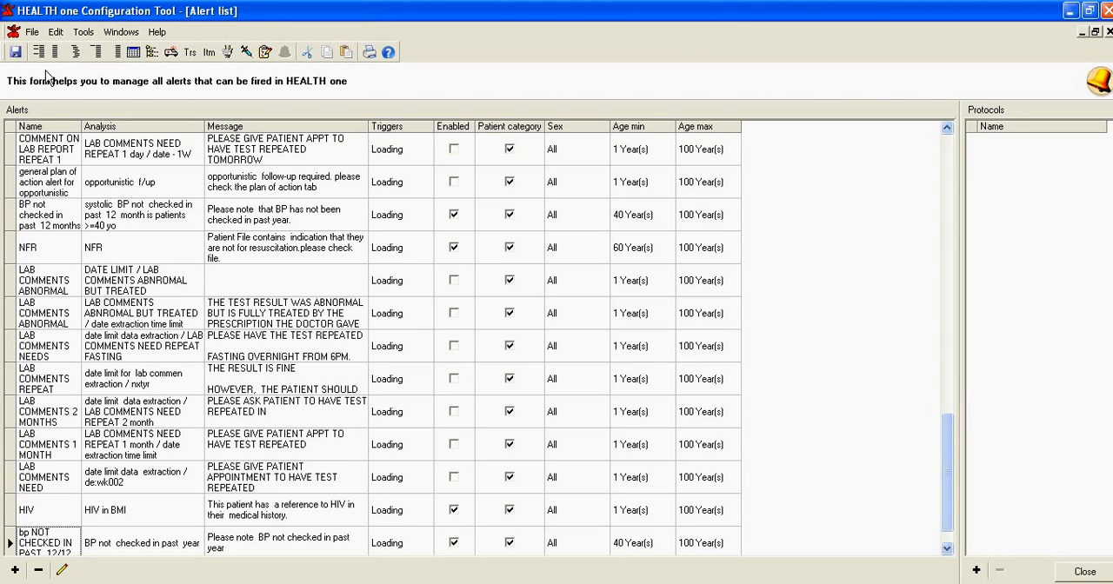
Close the Configuration Tool with its alert list and open the highlighted test patient's record in HEALTH one 2012
left_click(1108, 31)
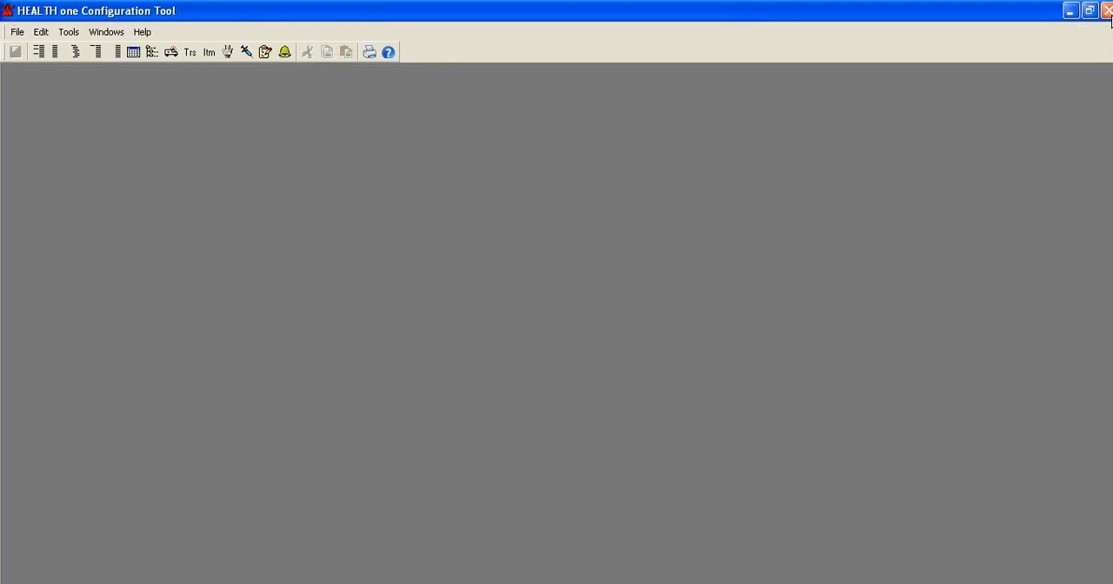
left_click(1106, 11)
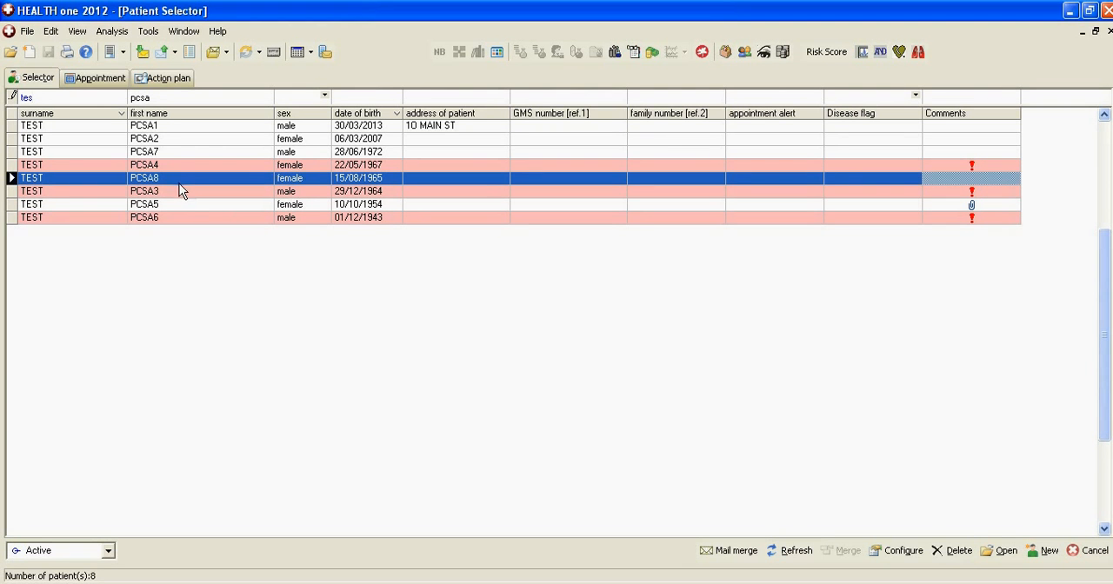
double_click(185, 181)
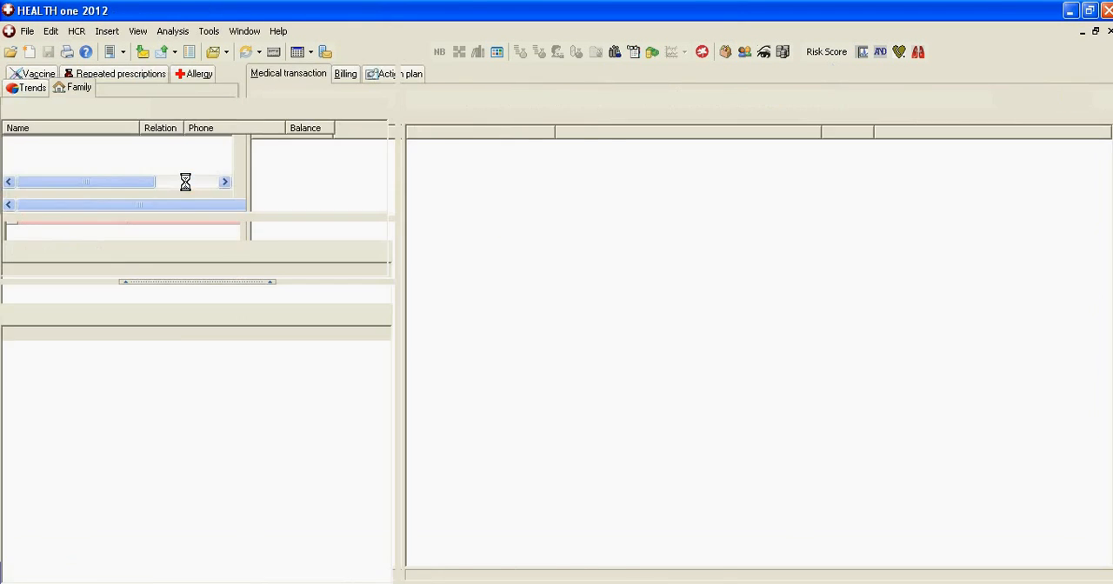